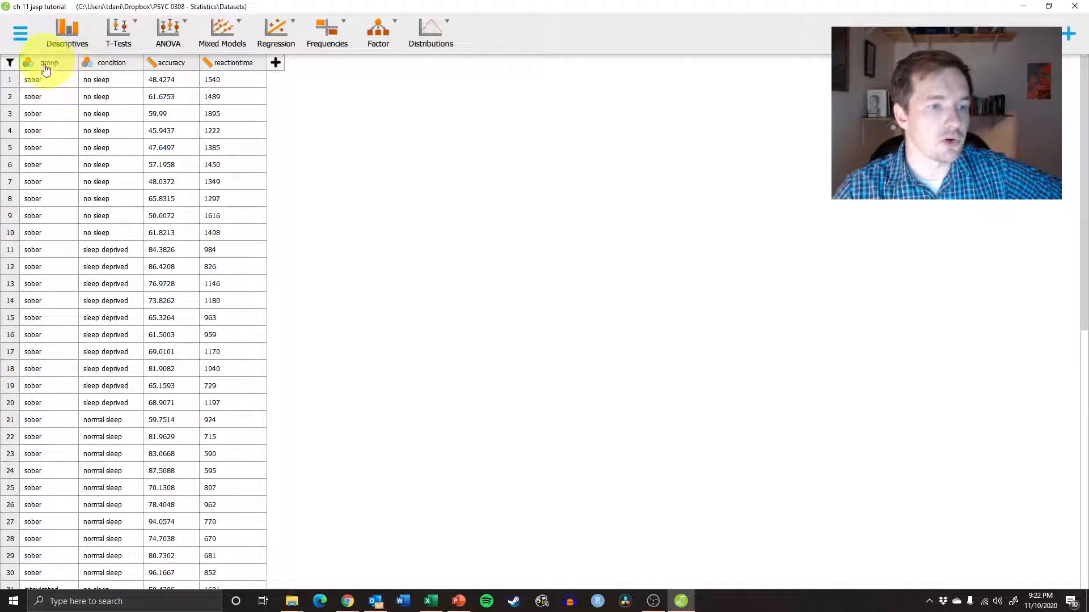
Step: Look through the dataset's rows for the levels of the group and condition variables
scroll(46, 159, down, 7)
scroll(51, 351, up, 7)
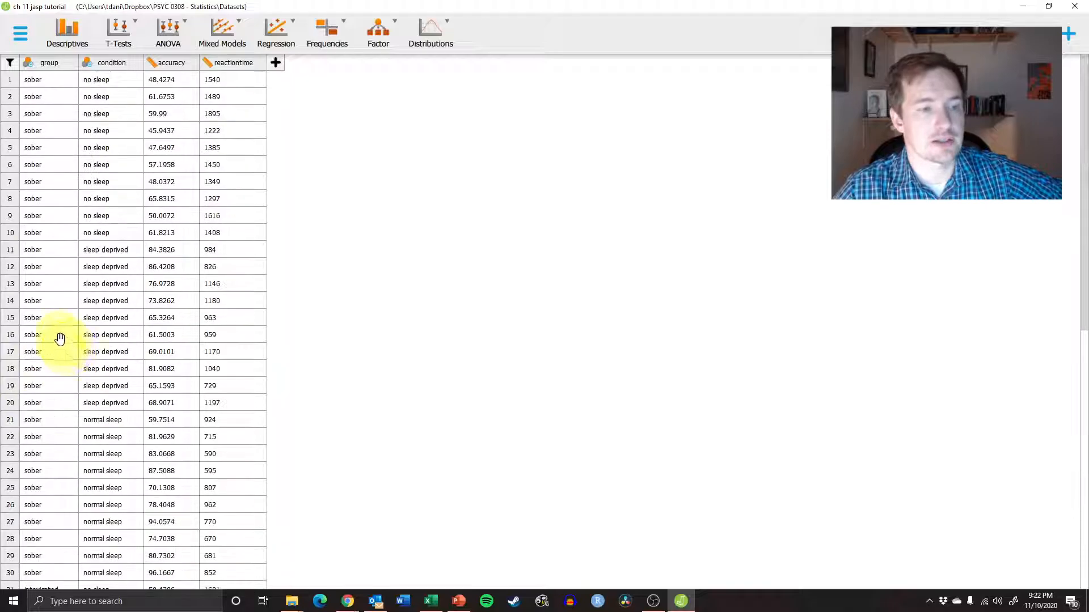
scroll(91, 147, down, 1)
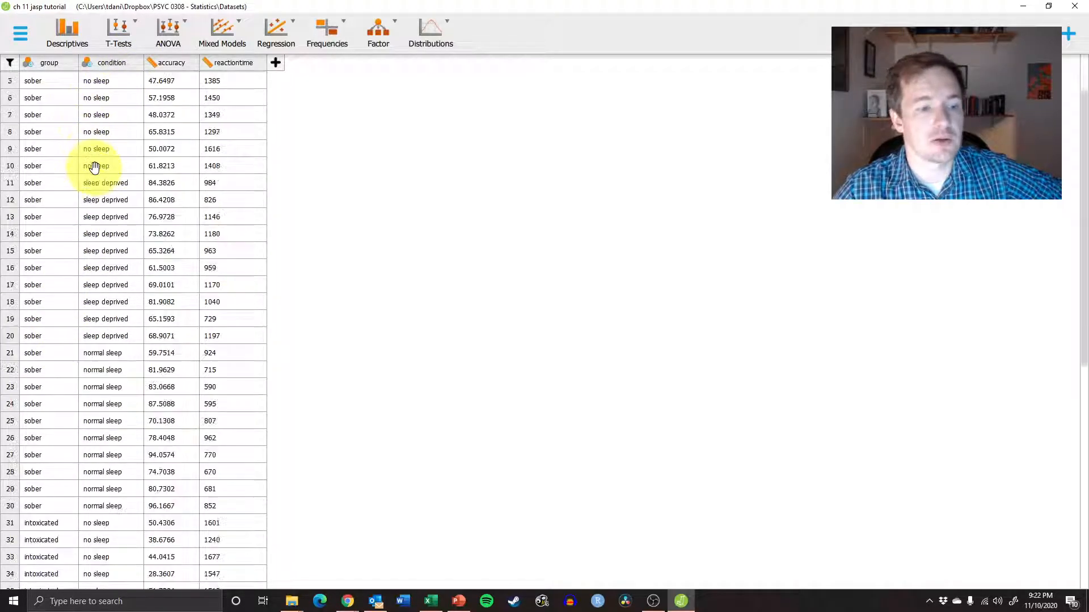
scroll(107, 269, down, 1)
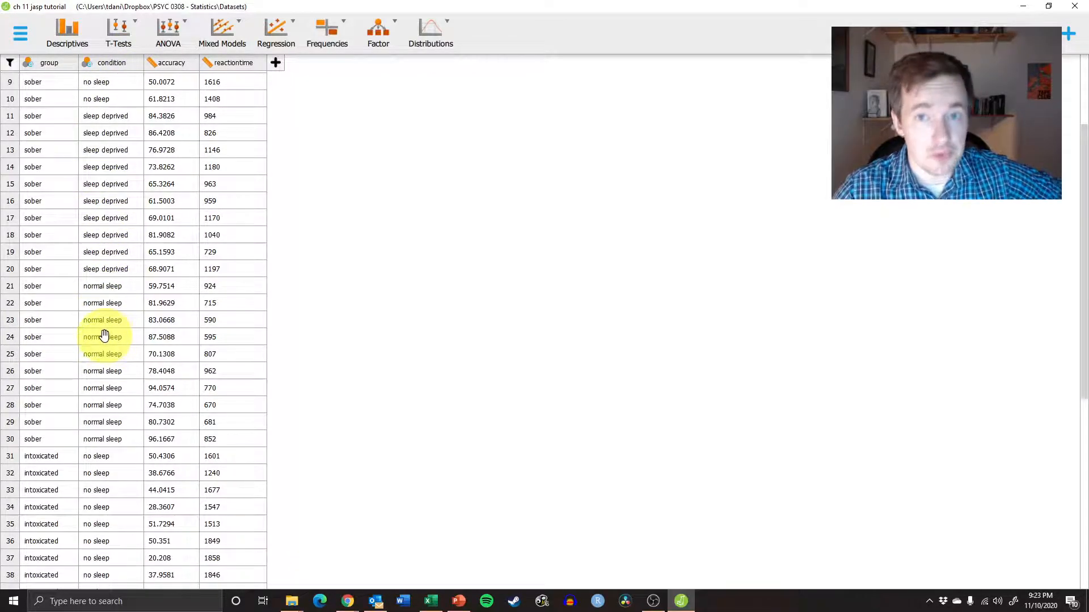
scroll(104, 333, up, 2)
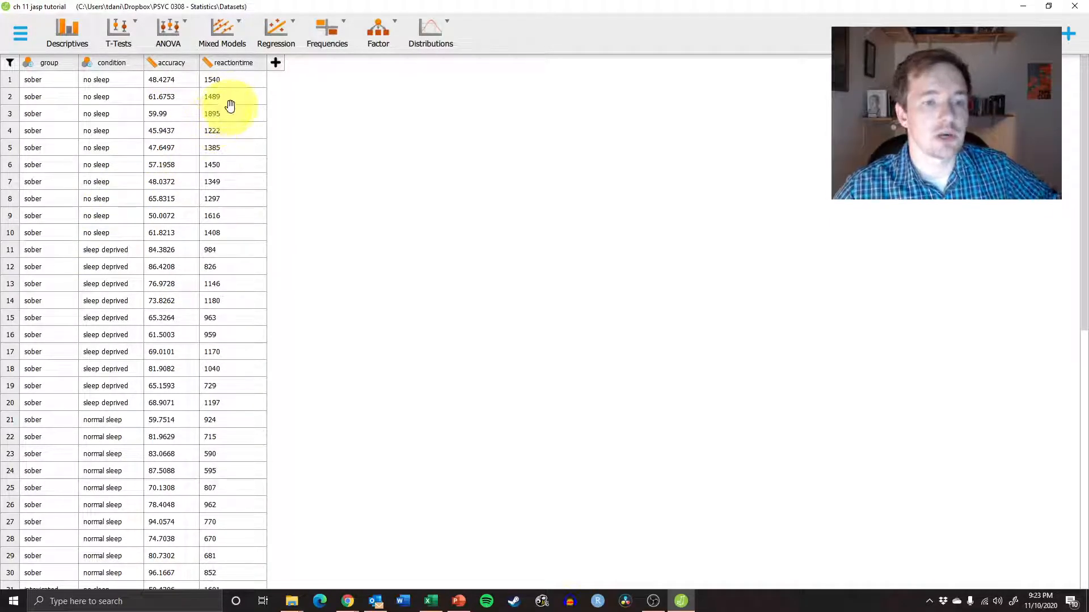
Step: Start a classical ANOVA with accuracy as the dependent variable and group as a fixed factor
click(166, 34)
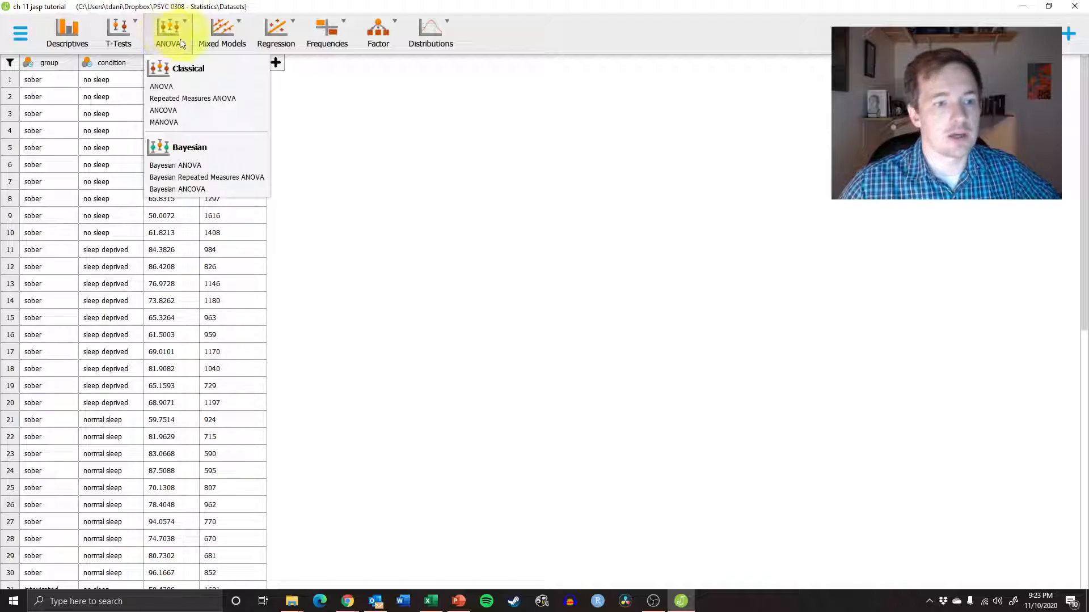
click(176, 87)
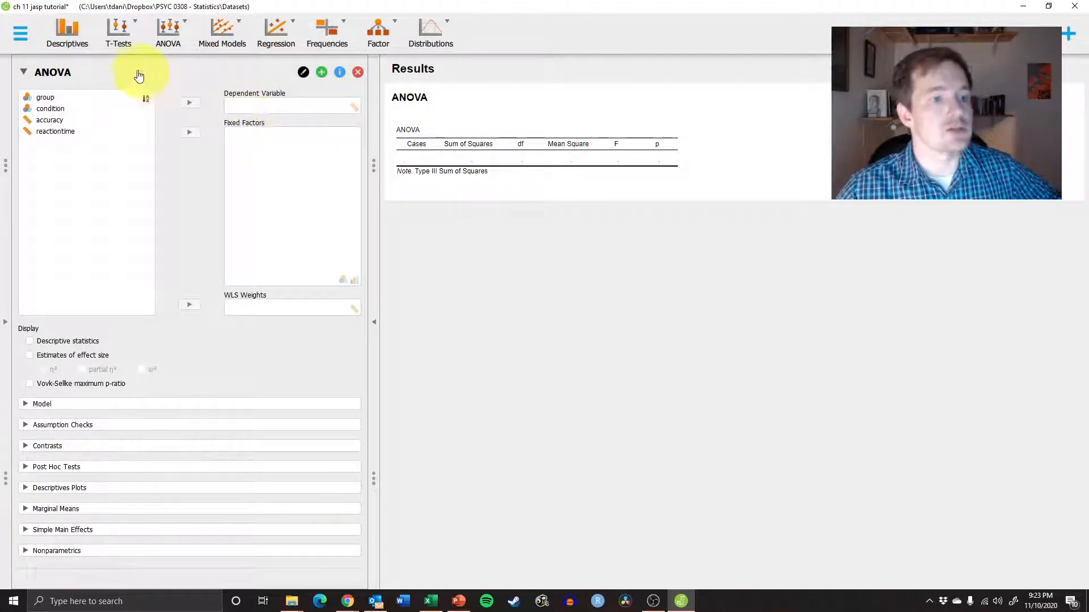
click(47, 97)
click(78, 122)
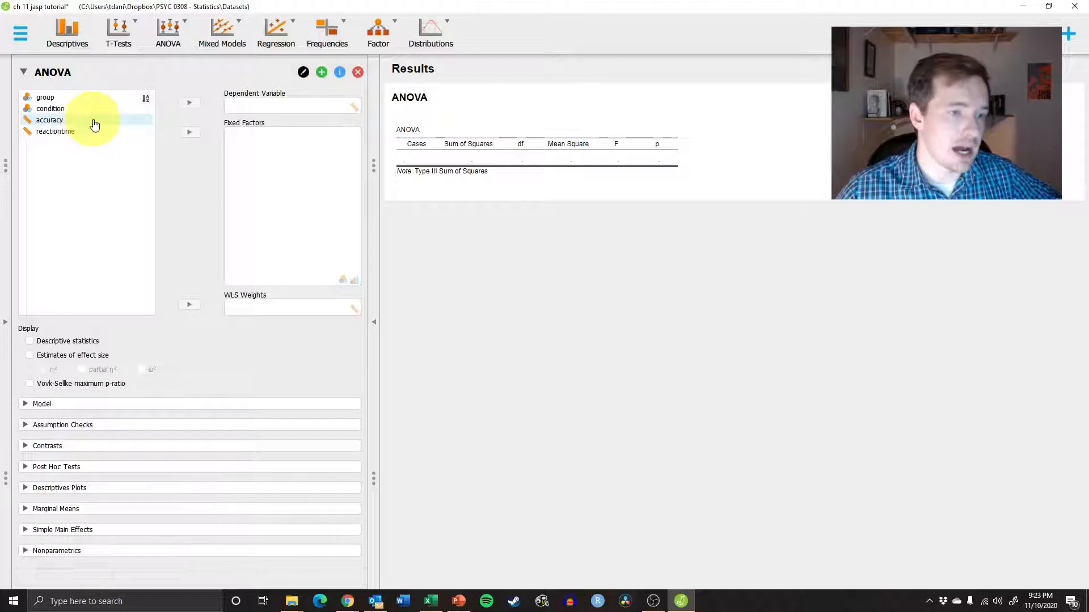
click(90, 132)
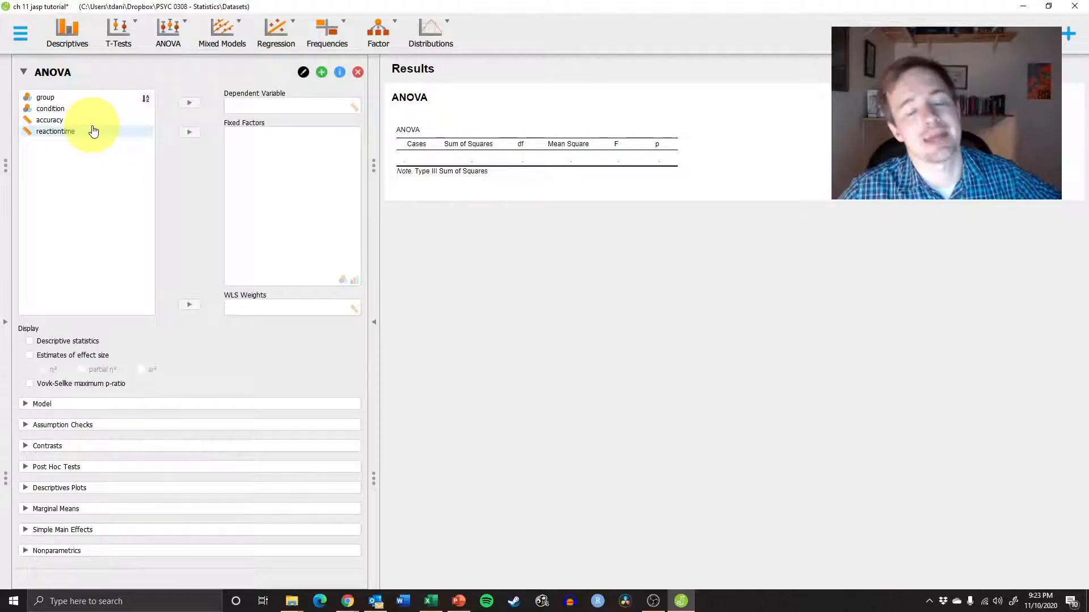
click(93, 122)
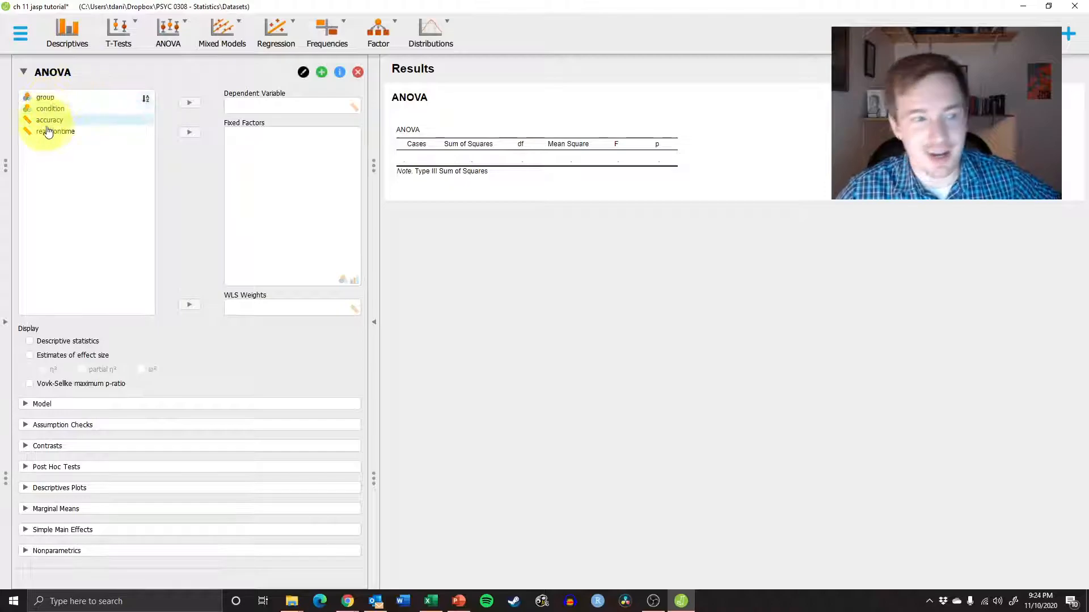
click(84, 130)
click(58, 122)
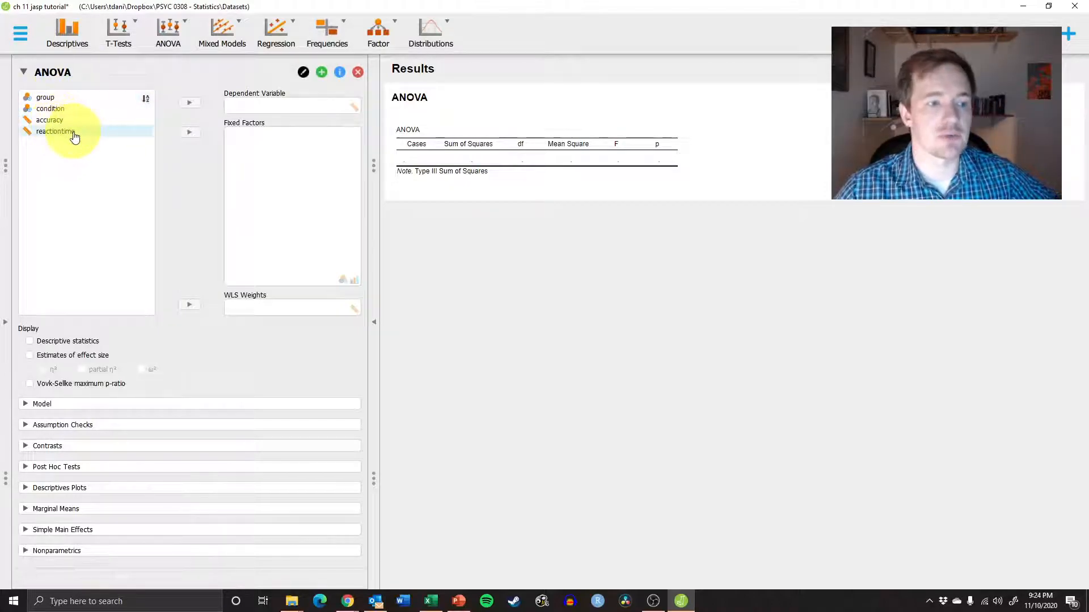
click(76, 123)
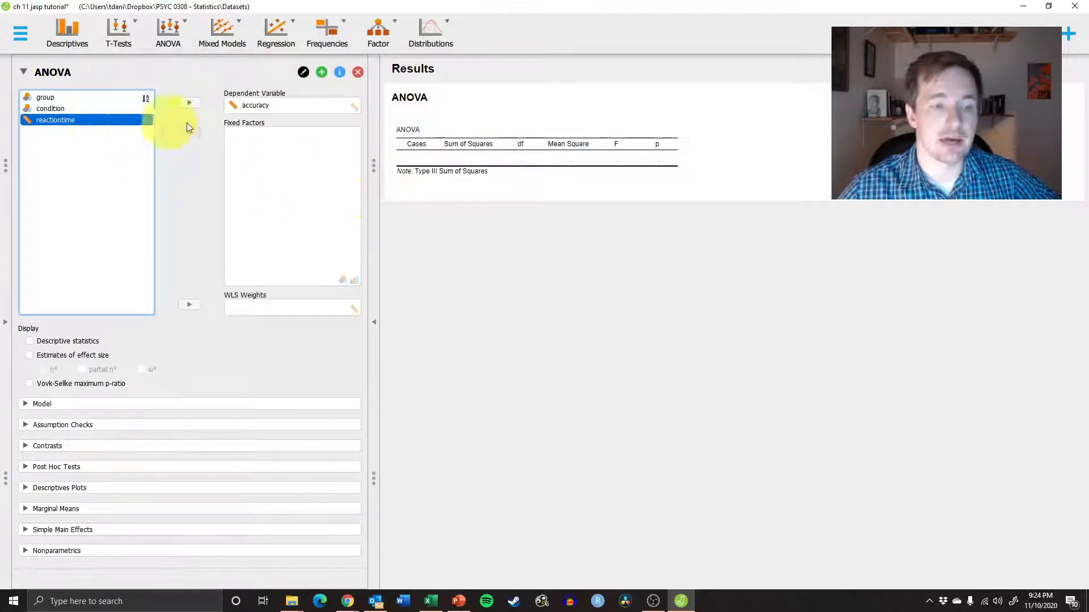
click(77, 99)
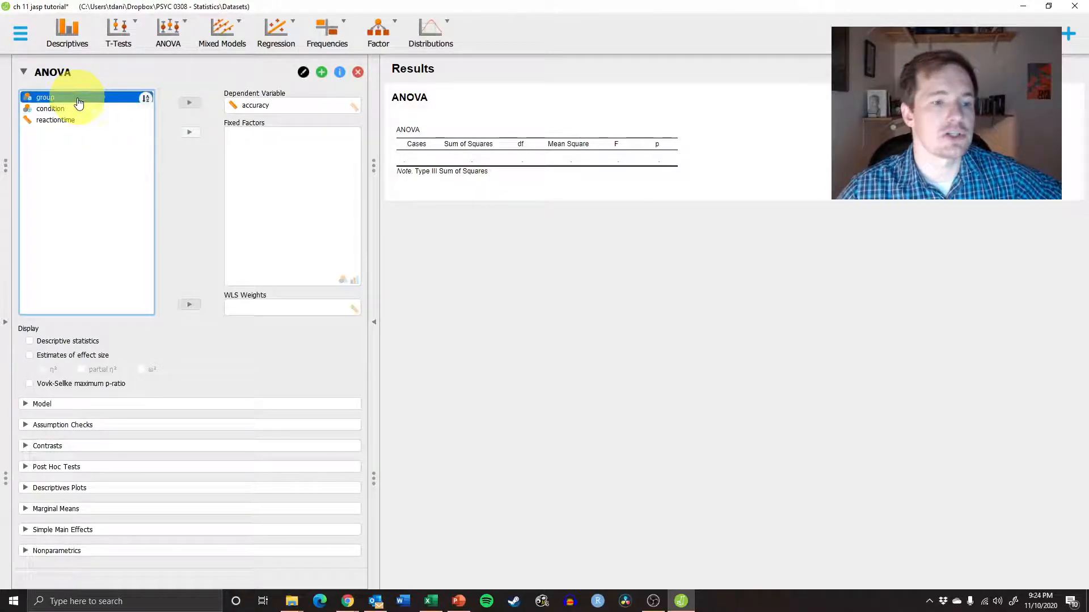
click(185, 137)
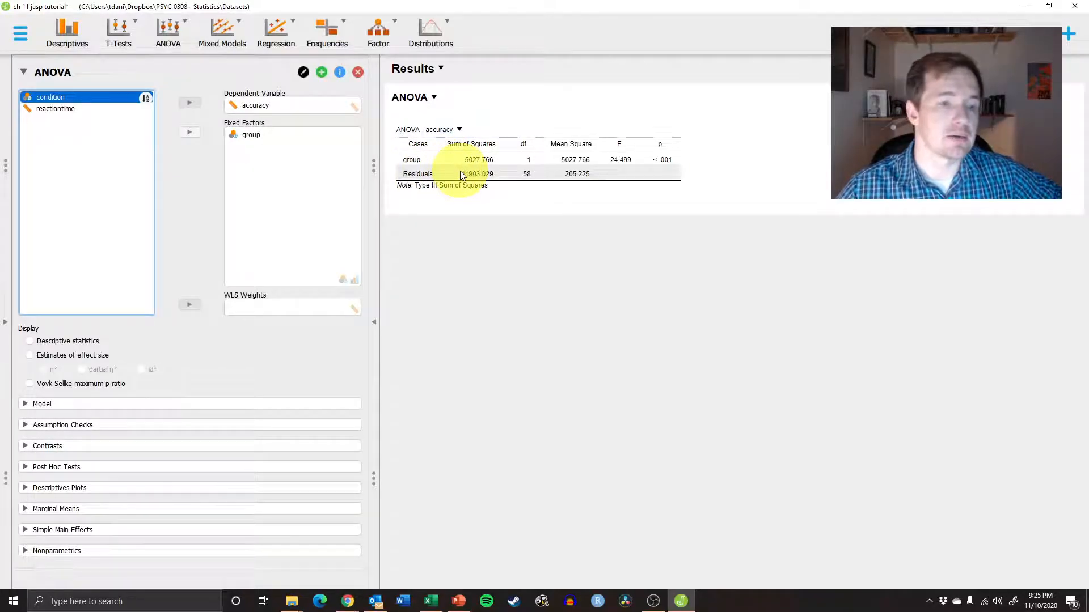
Step: Compare accuracy by group with an independent samples t-test, and remove that analysis to return to the ANOVA
click(122, 29)
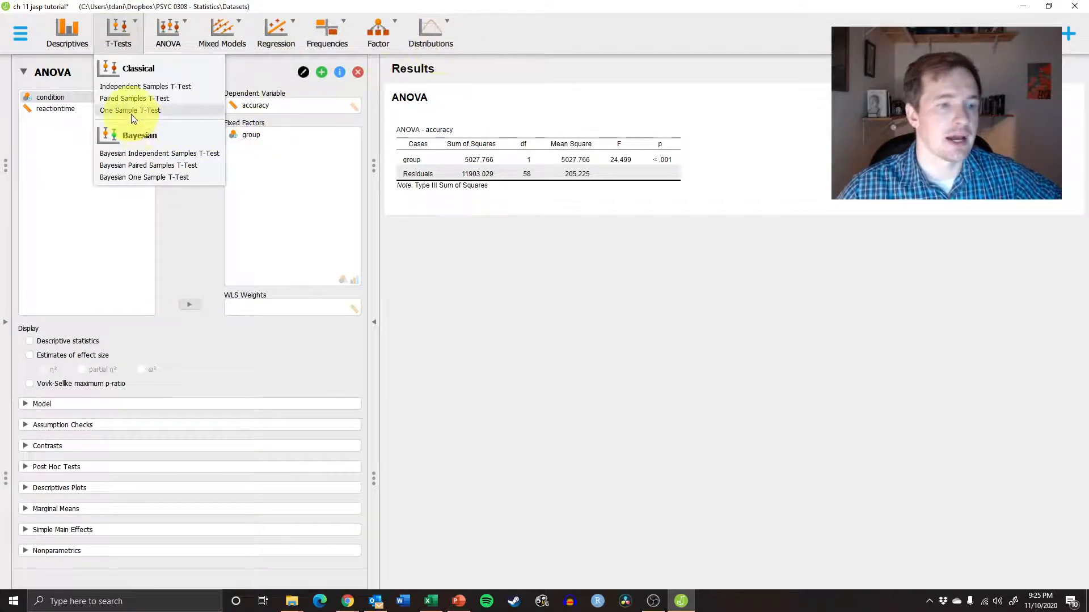
click(138, 86)
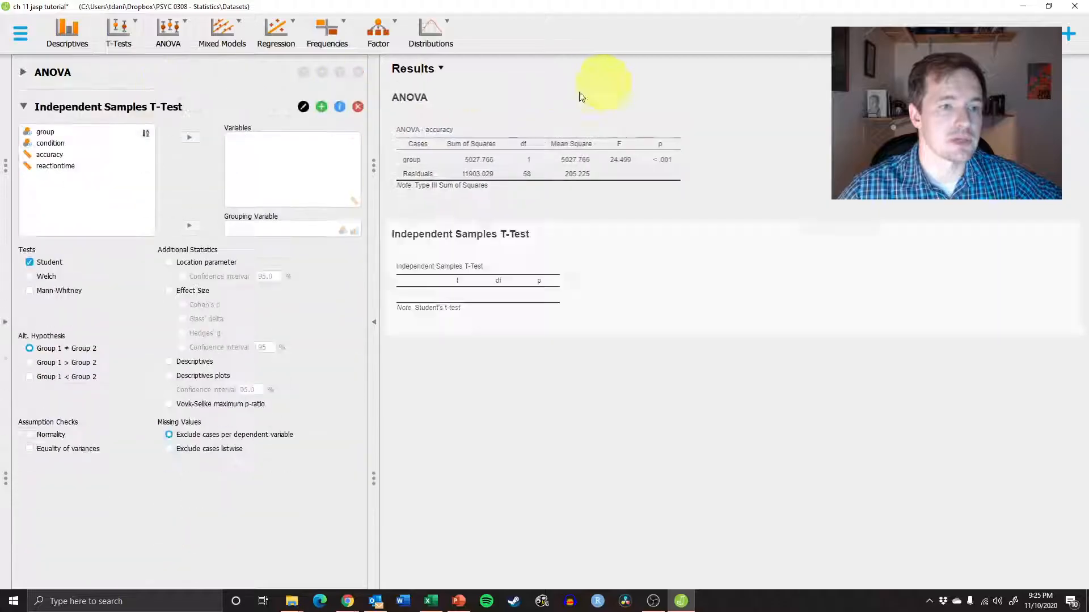
click(64, 156)
click(196, 138)
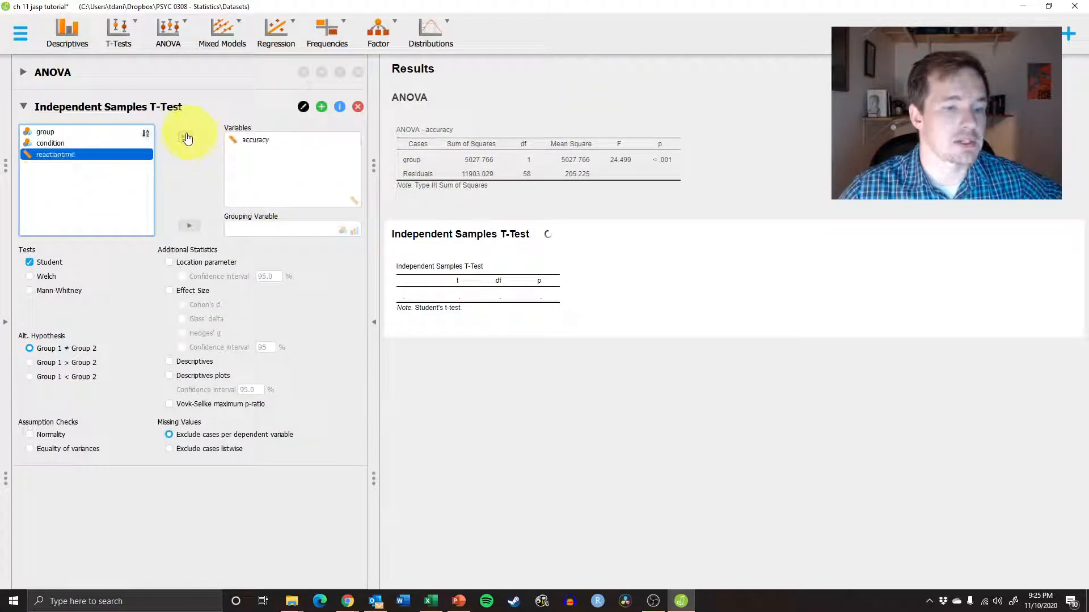
click(63, 132)
click(190, 225)
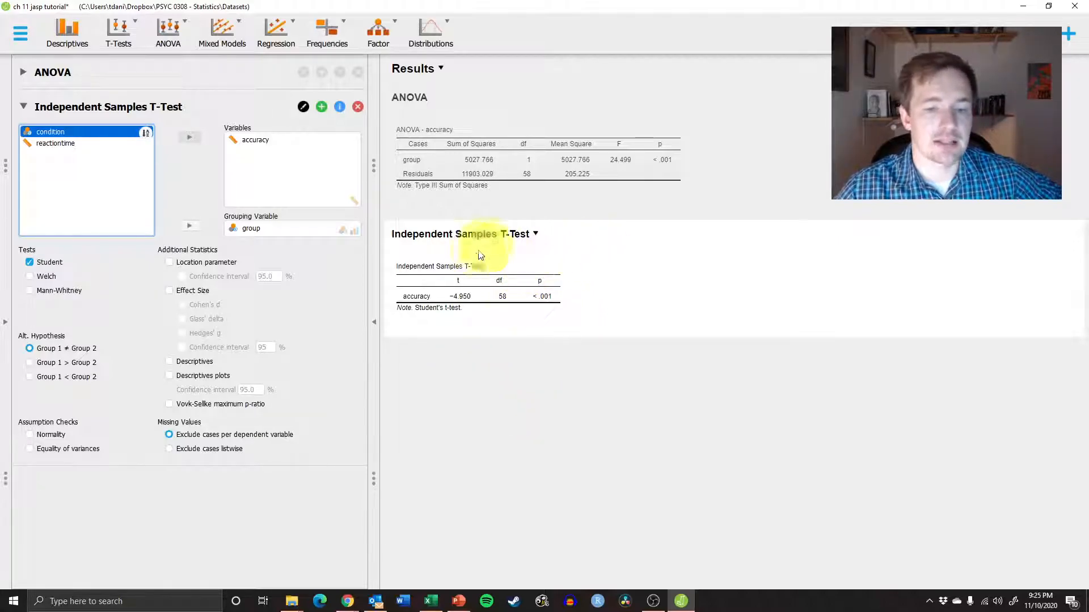
click(357, 107)
click(156, 77)
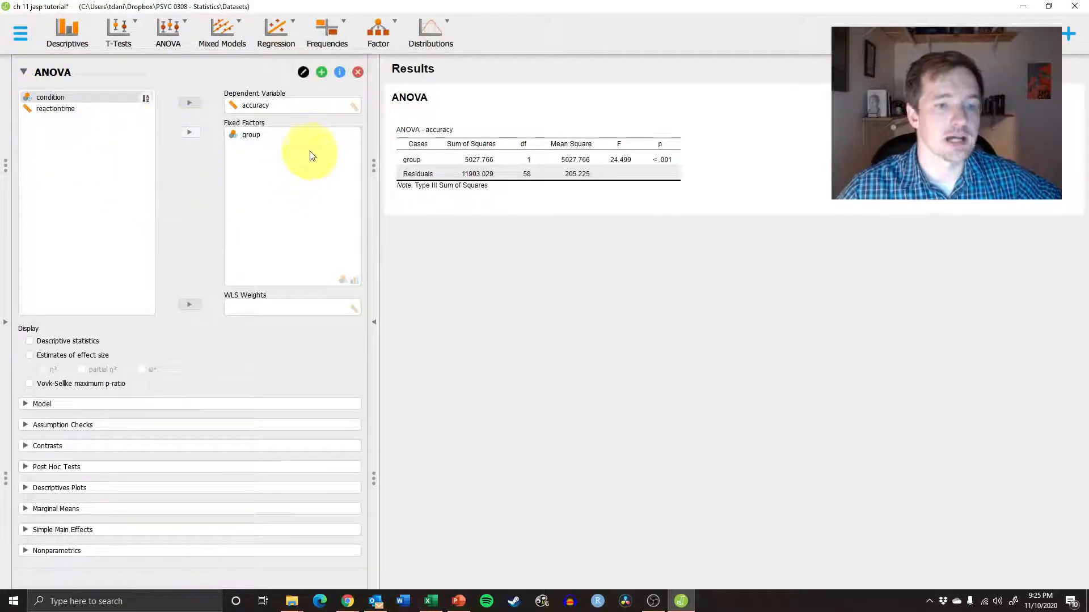
Step: Add condition to the ANOVA's fixed factors and run post hoc tests on condition
click(50, 98)
click(190, 132)
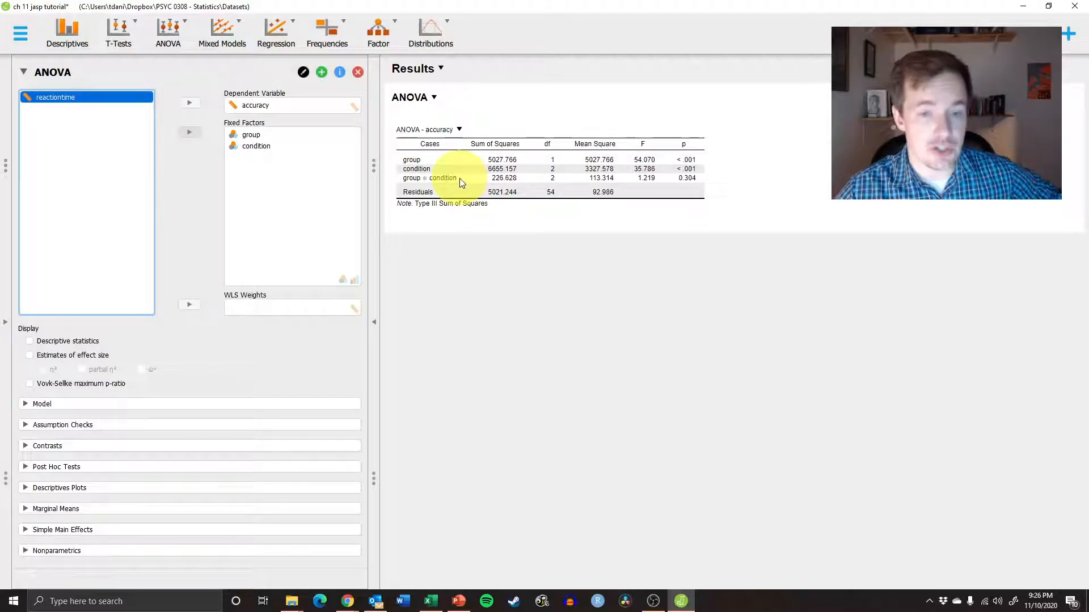
click(35, 469)
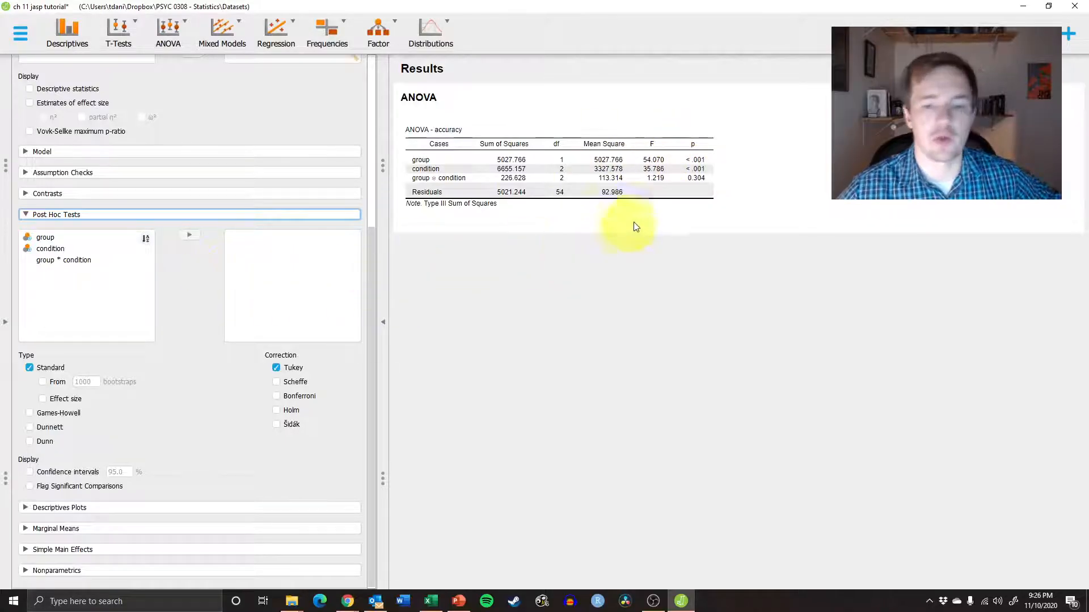
drag(49, 248, 270, 259)
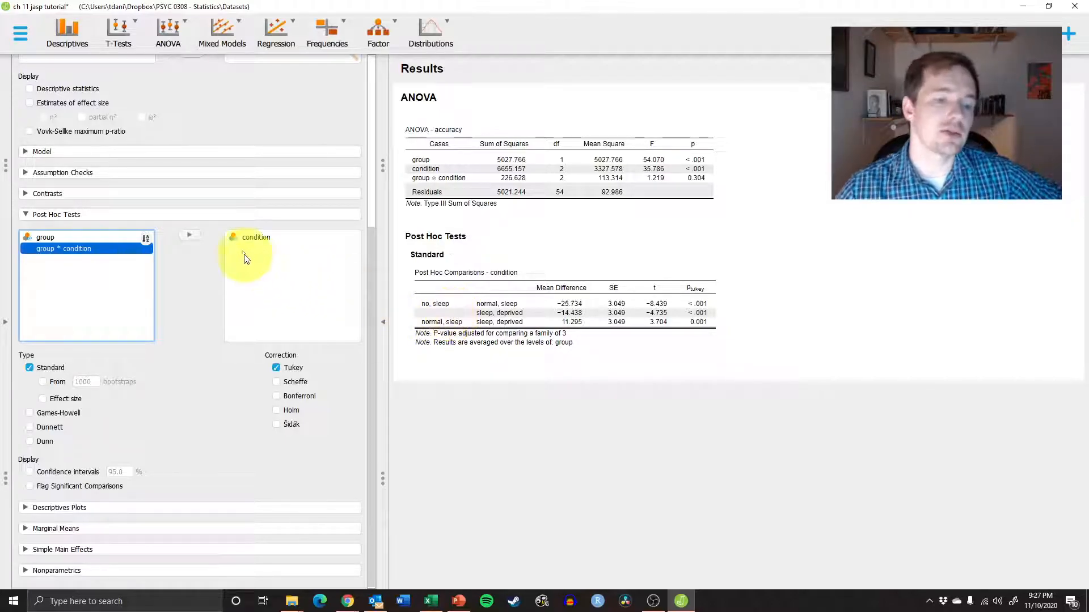
Step: Replace condition with the group * condition interaction in the post hoc tests
click(250, 237)
drag(255, 237, 51, 309)
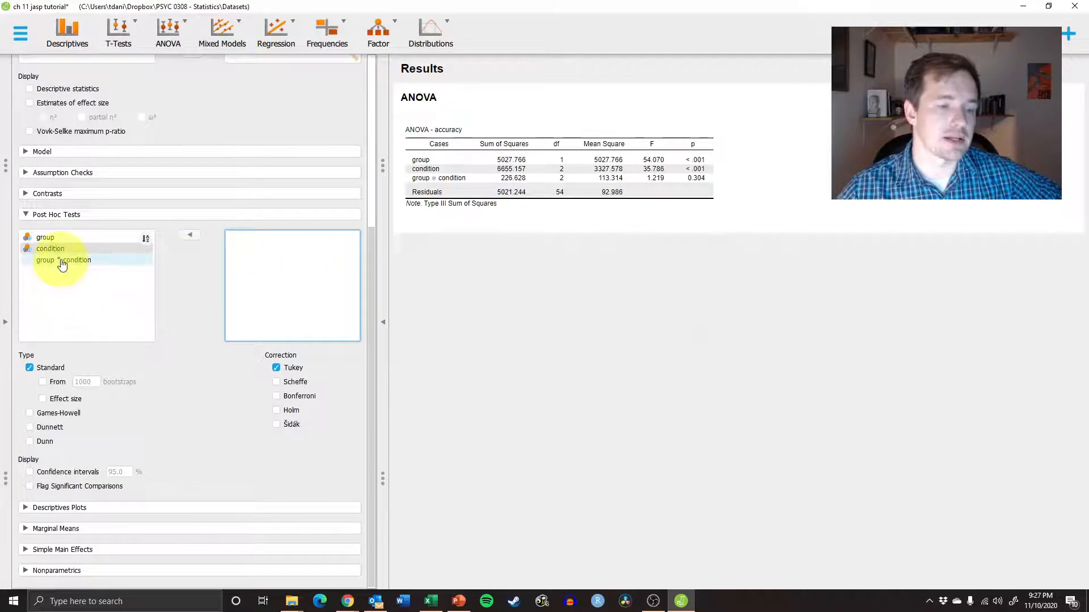
click(60, 261)
click(189, 236)
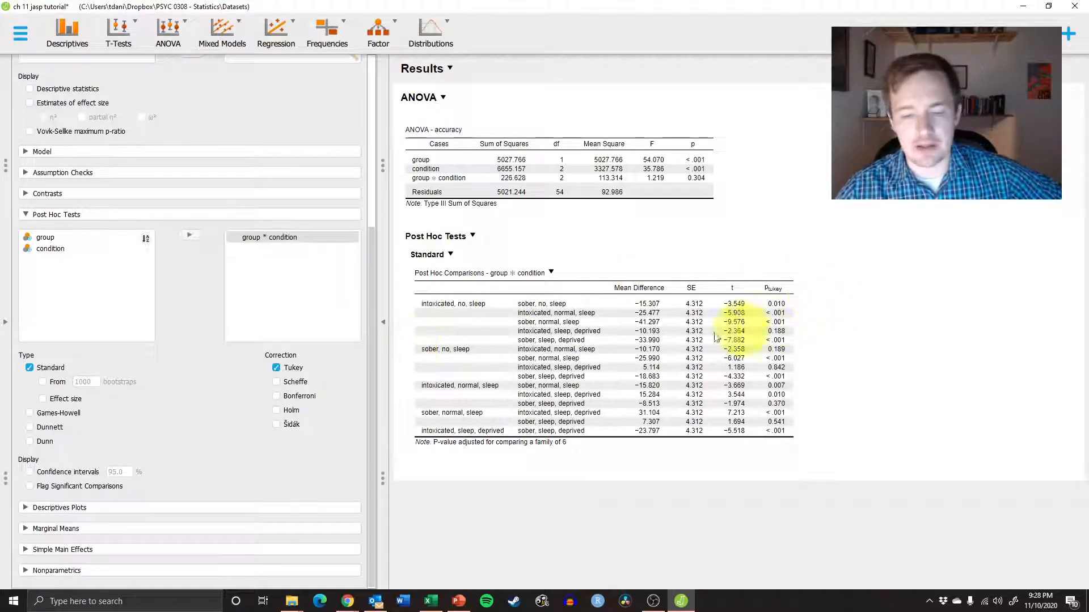
Step: Swap the interaction for condition in the post hoc tests and add the Bonferroni correction
click(244, 238)
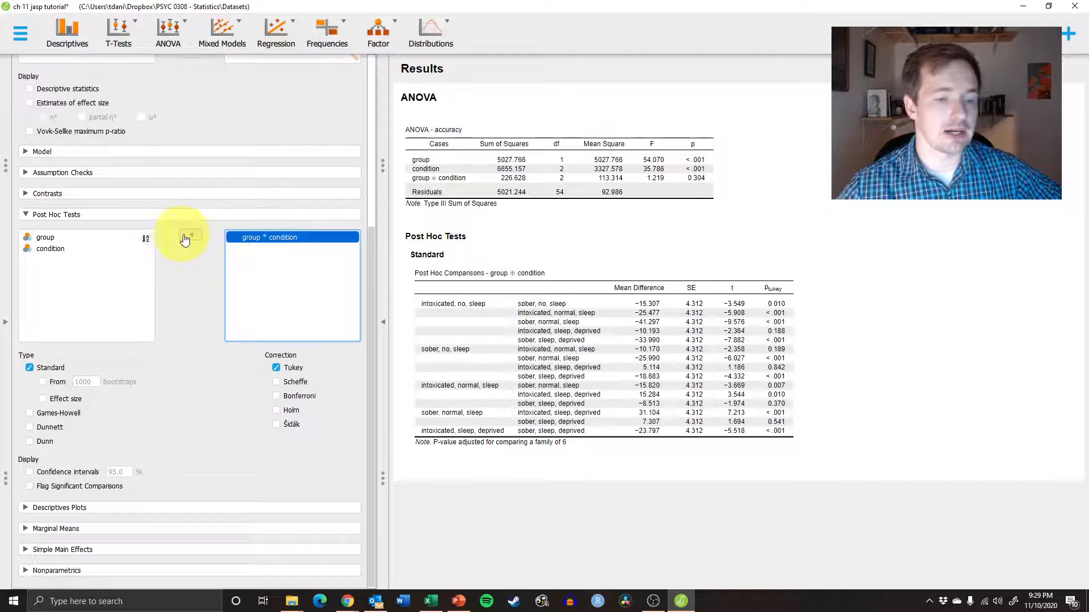
click(189, 235)
click(73, 250)
click(190, 235)
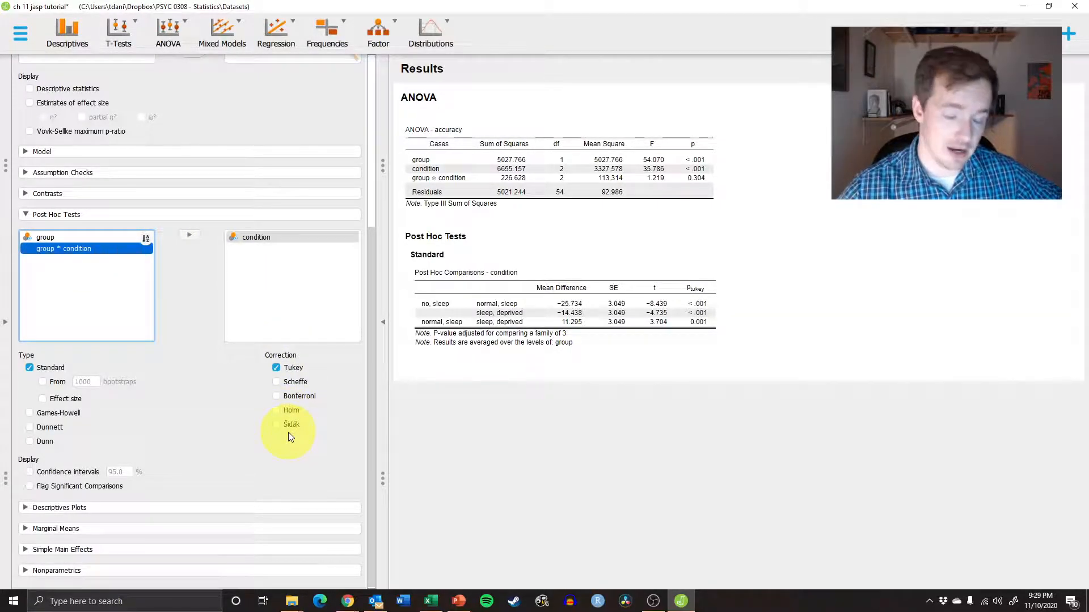
click(294, 398)
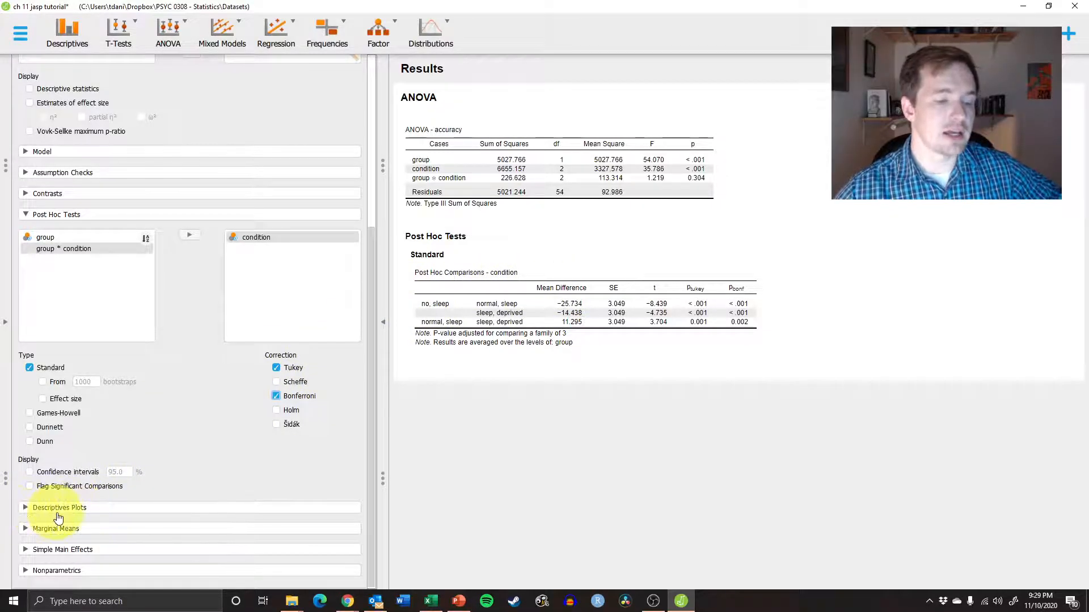
Step: Create a descriptives plot with condition on the horizontal axis and widen it so the axis labels fit
scroll(236, 479, down, 3)
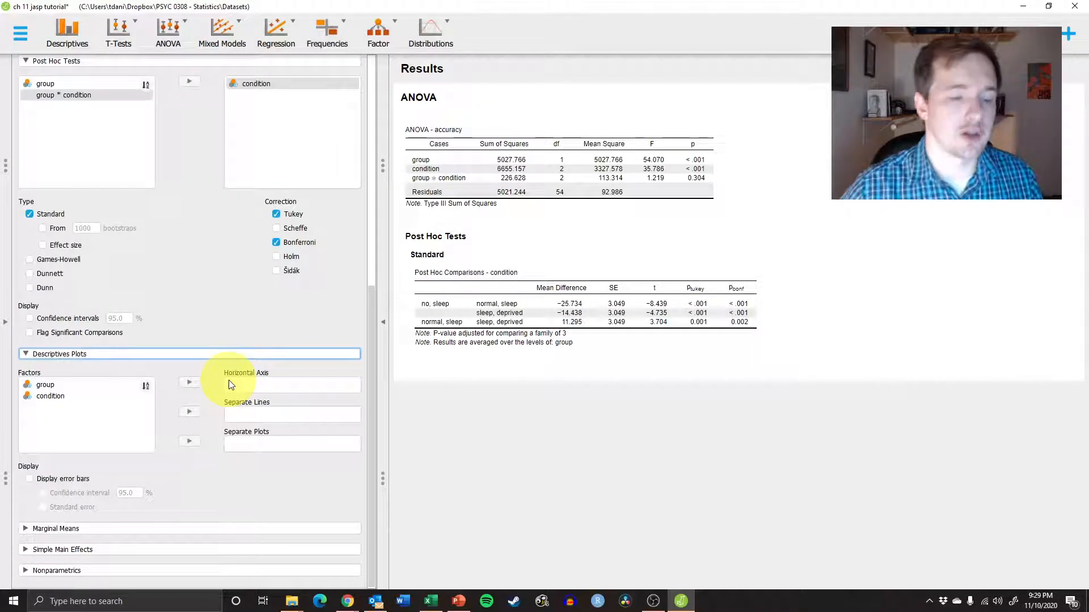
click(52, 397)
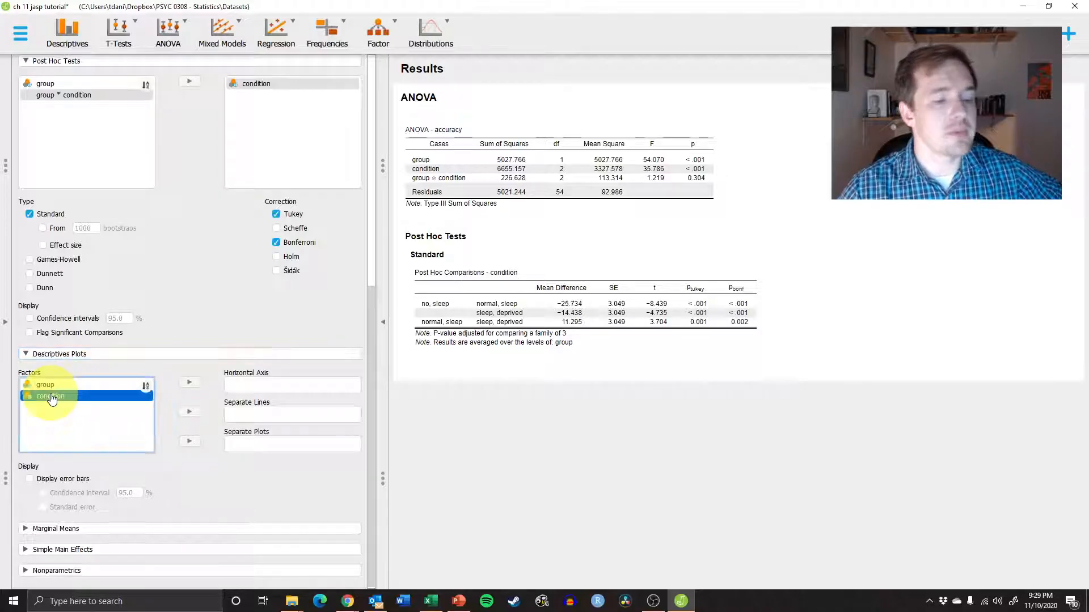
click(184, 385)
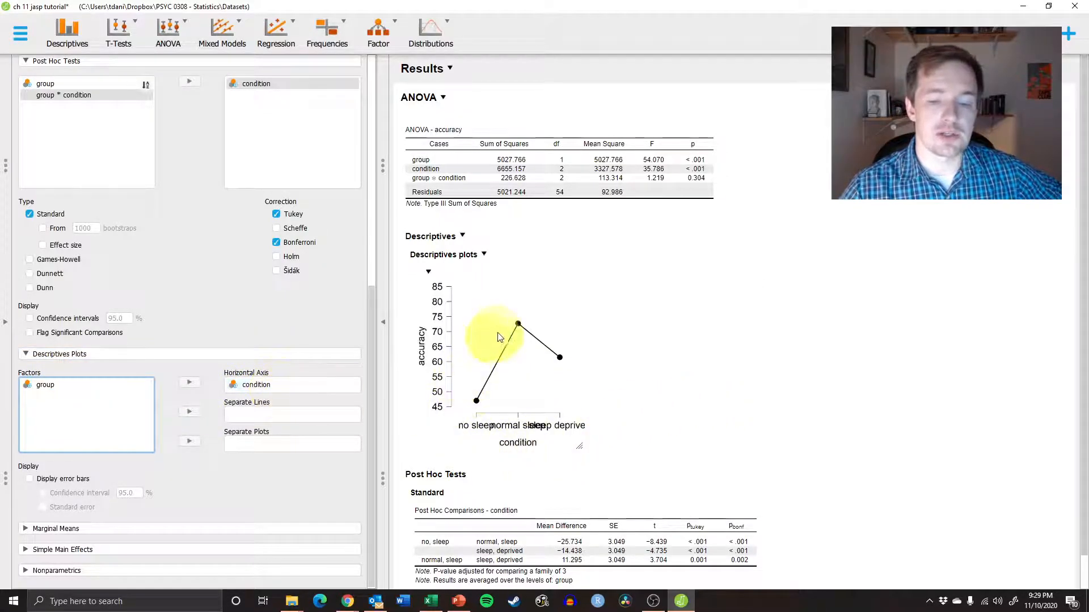
drag(578, 442, 857, 444)
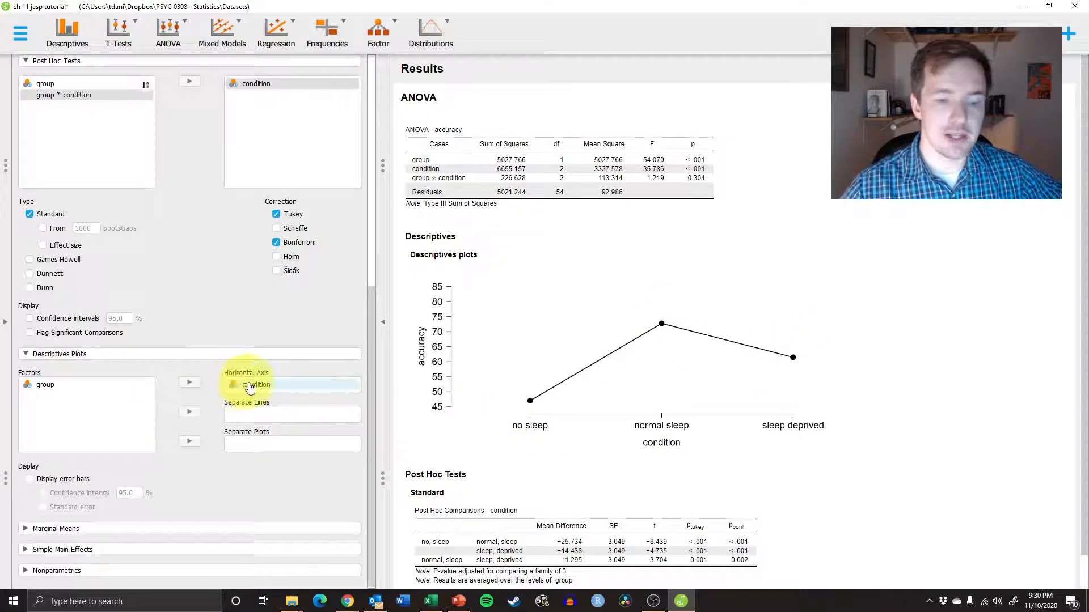
Step: Show group as separate lines in a widened descriptives plot, and switch group to separate plots instead
drag(57, 385, 281, 422)
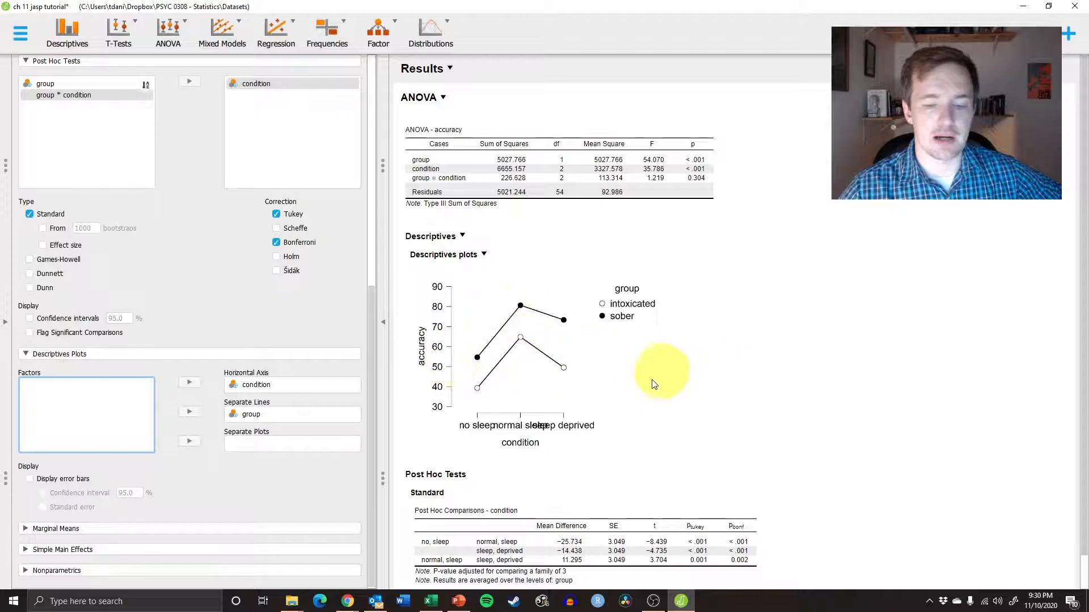
drag(655, 447, 943, 447)
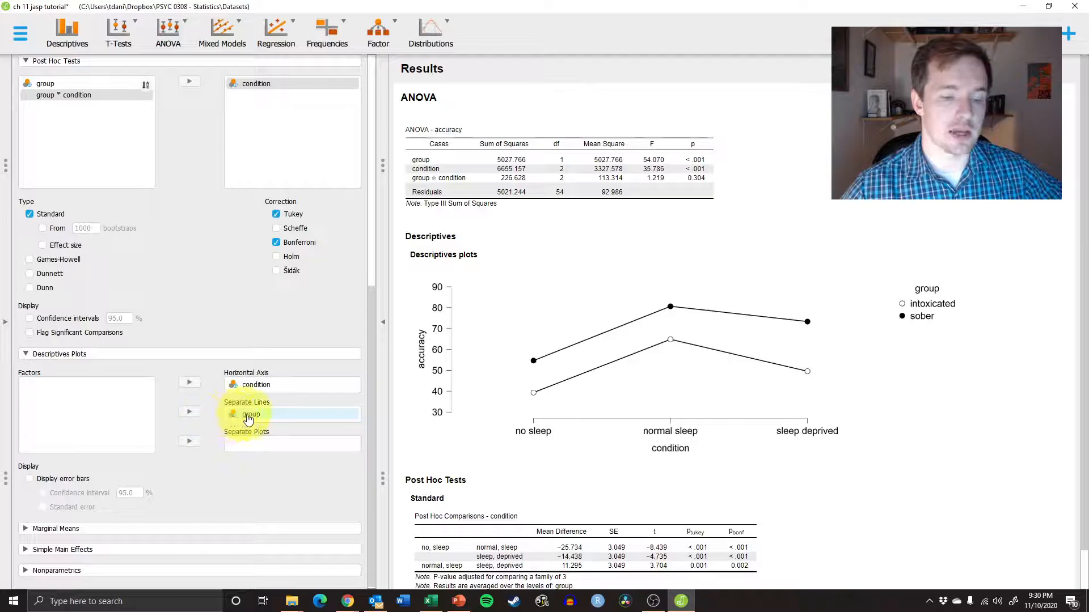
drag(244, 419, 246, 446)
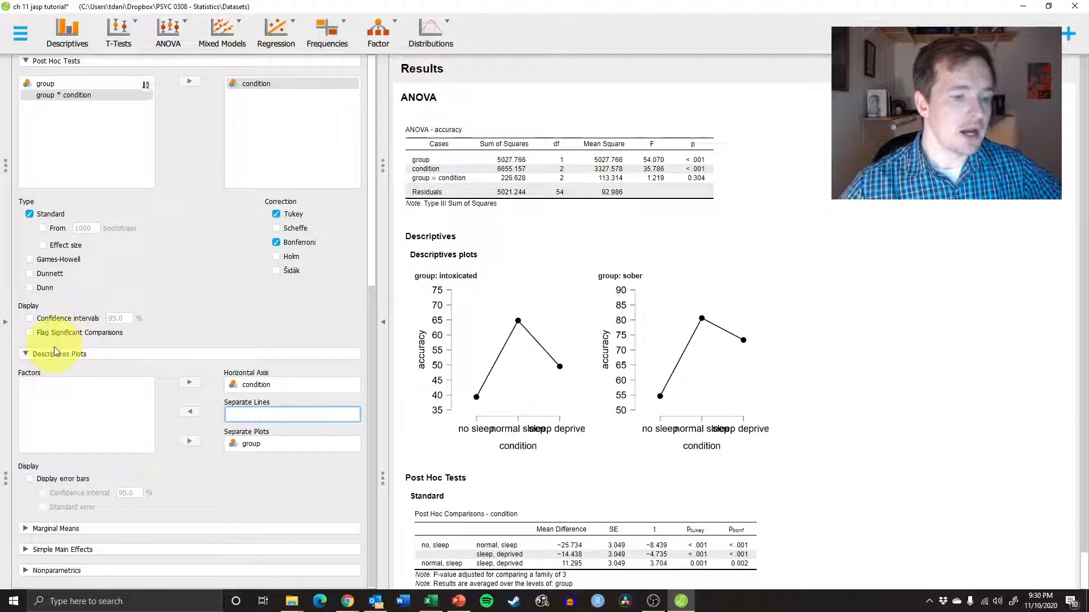
Step: Collapse the descriptives plot settings and include the effect size in the standard post hoc comparisons
scroll(55, 362, up, 1)
scroll(55, 362, up, 3)
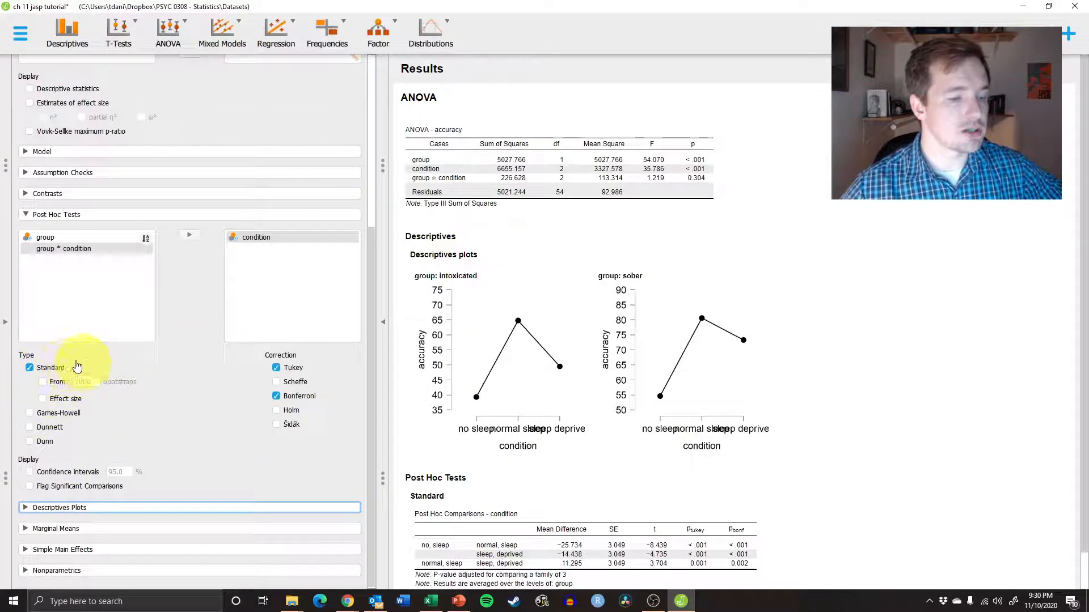
click(67, 400)
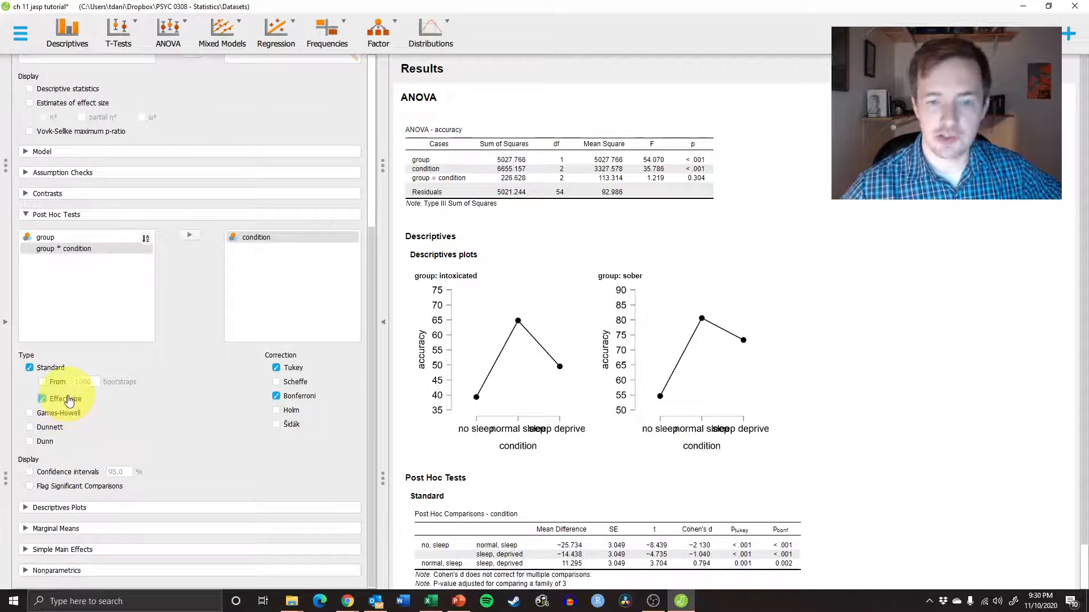
Step: Enable bootstrapping from 1000 bootstraps for the standard post hoc comparisons and collapse the post hoc settings
scroll(566, 413, down, 1)
scroll(566, 401, up, 1)
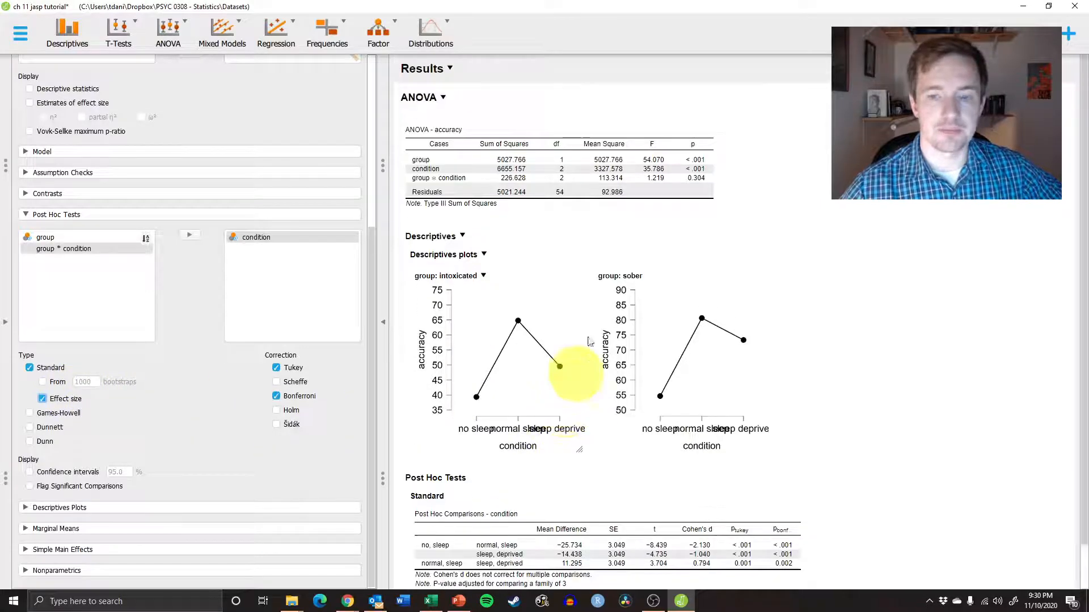
click(44, 384)
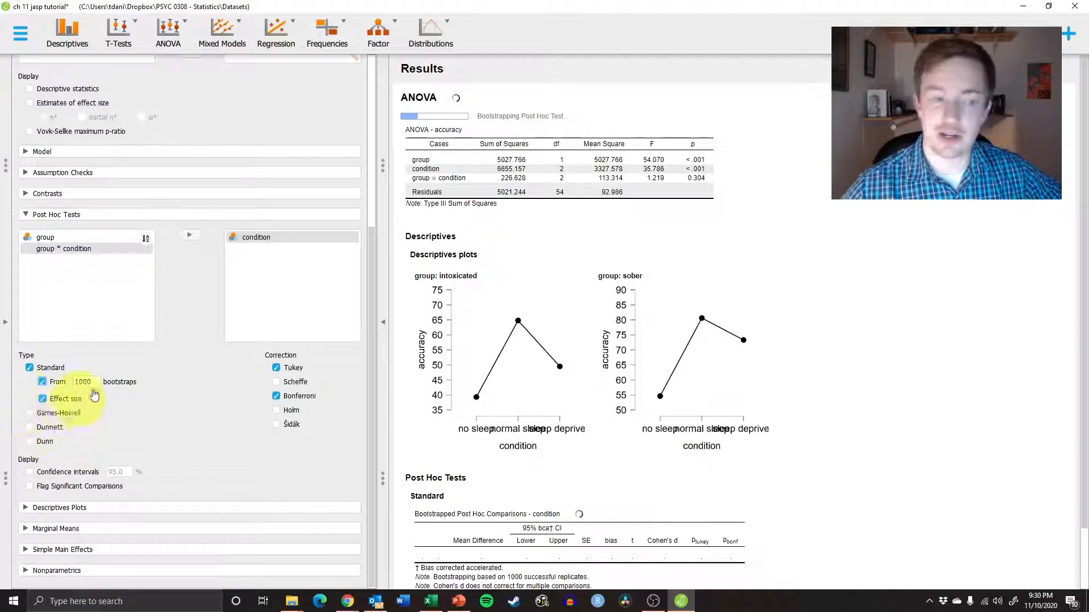
scroll(63, 221, up, 3)
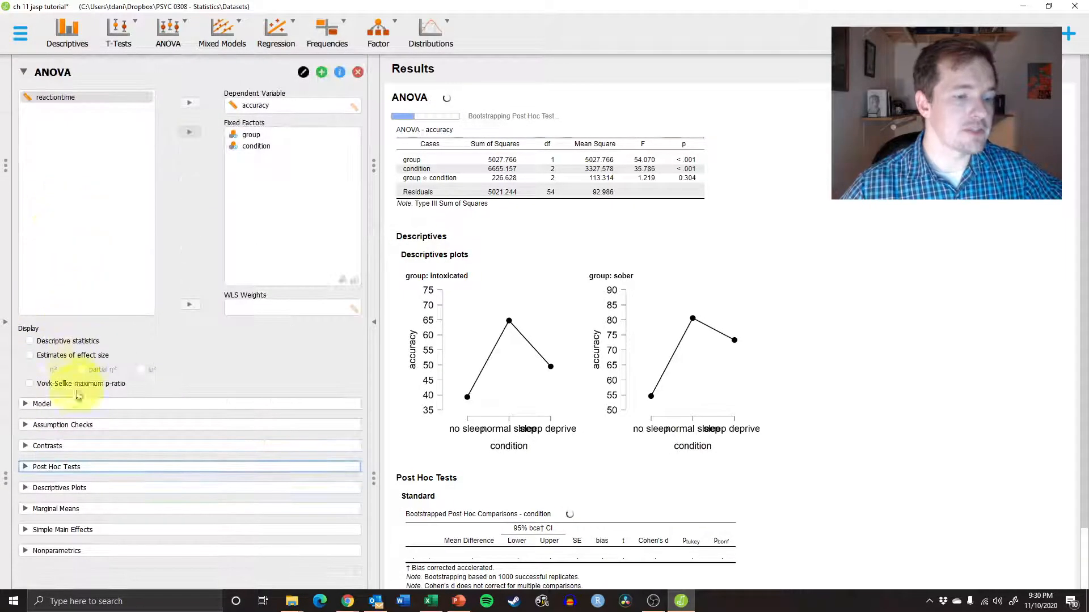
Step: Review the contrast types available for the group * condition interaction, keep it at none, and collapse the contrast settings
click(74, 446)
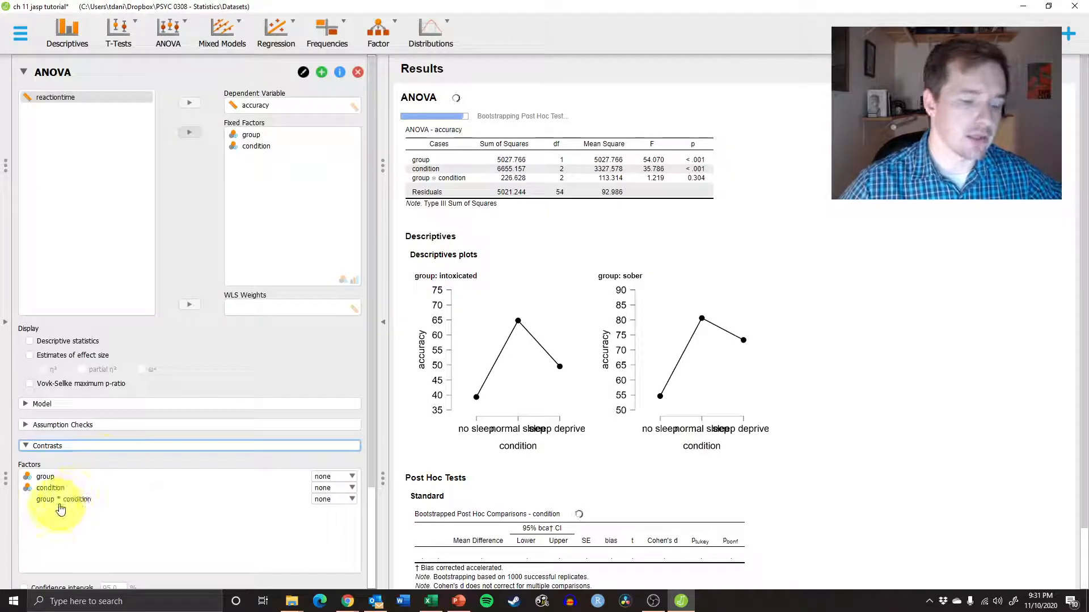
click(350, 499)
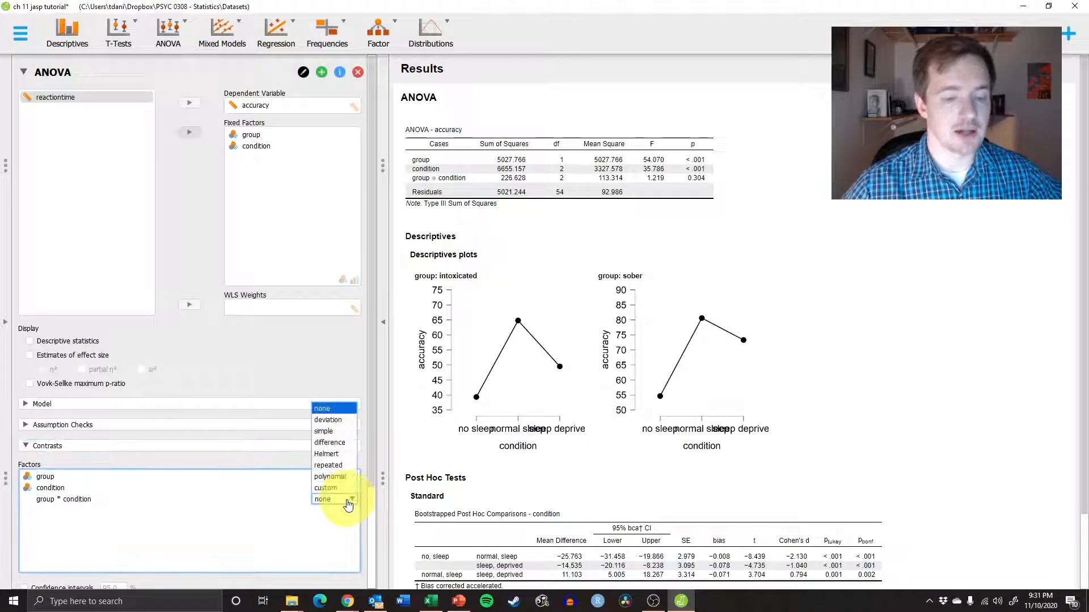
click(333, 498)
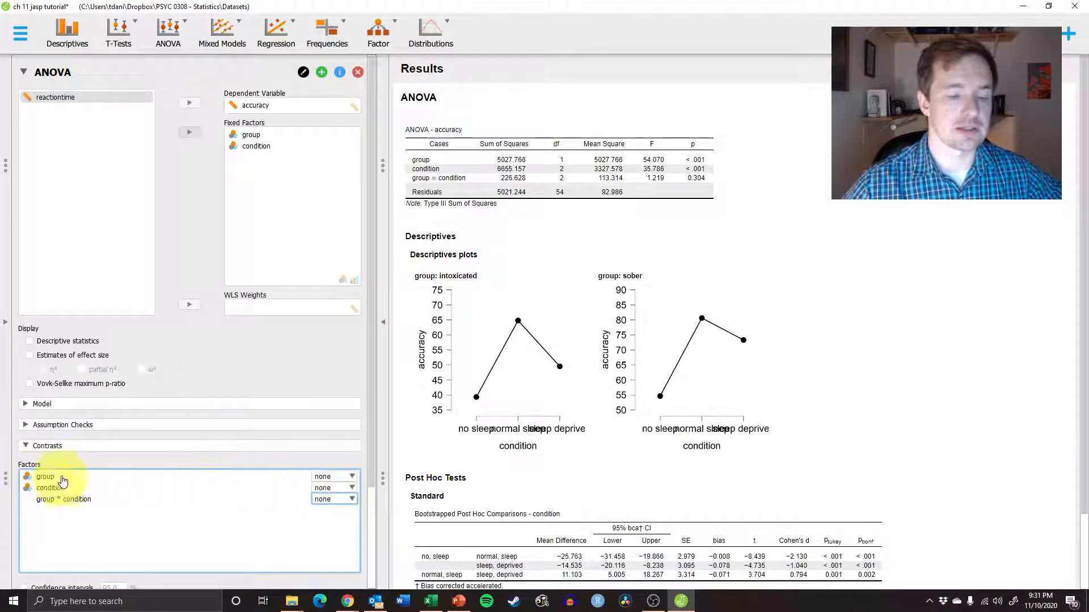
click(69, 448)
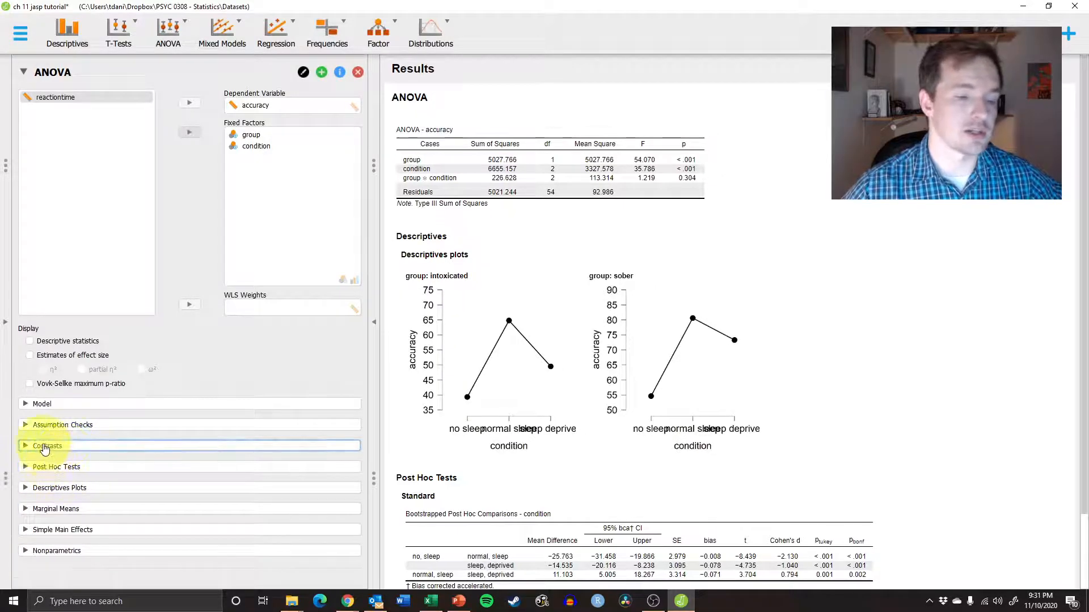
Step: Inspect the Kruskal-Wallis nonparametric settings and the simple main effects factor settings without assigning any factors
click(62, 553)
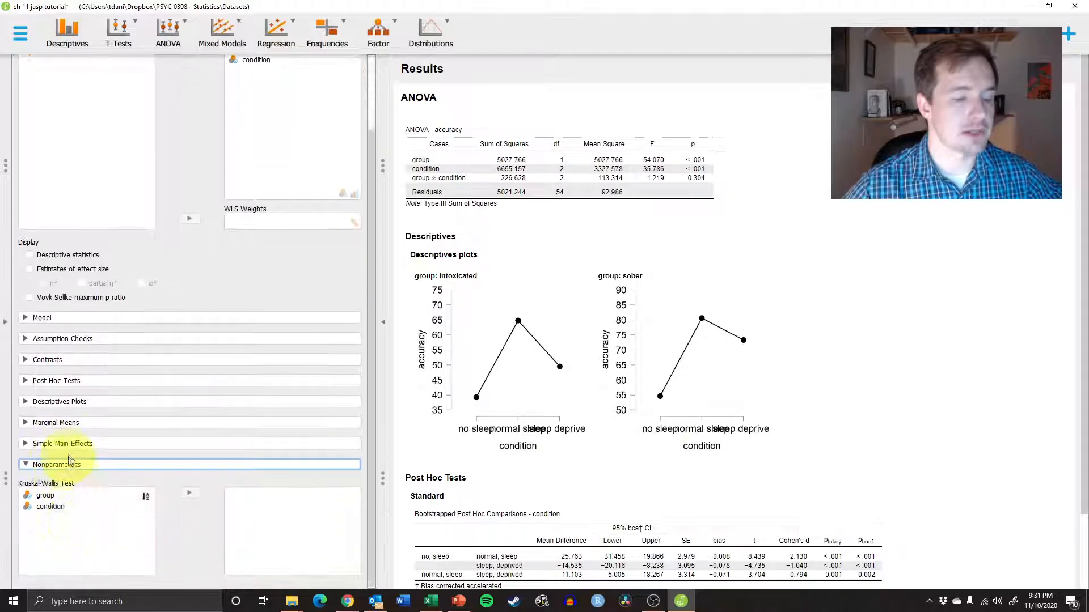
click(69, 445)
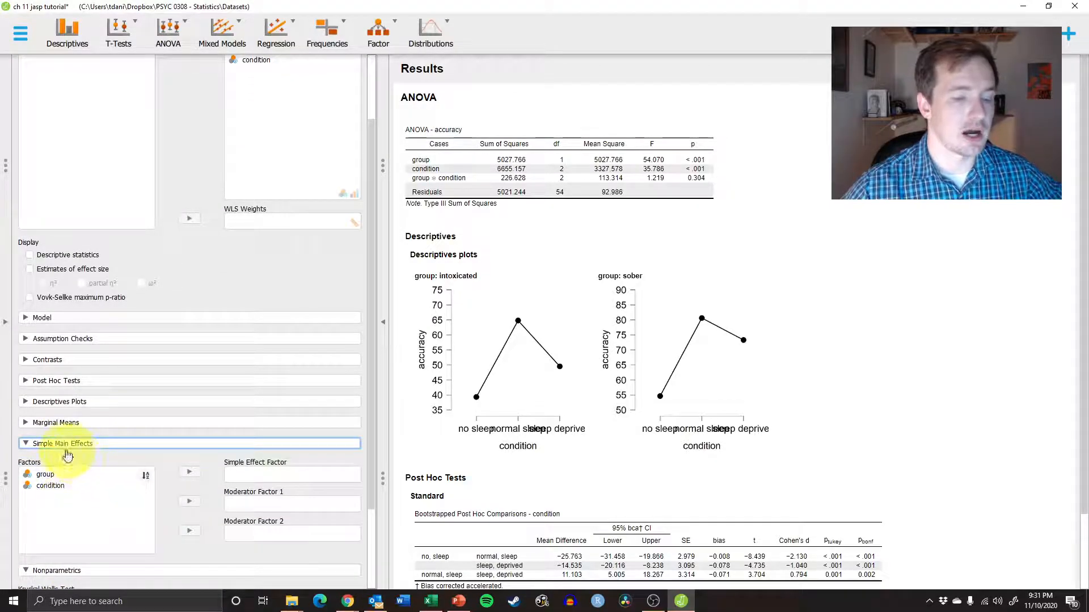
click(57, 446)
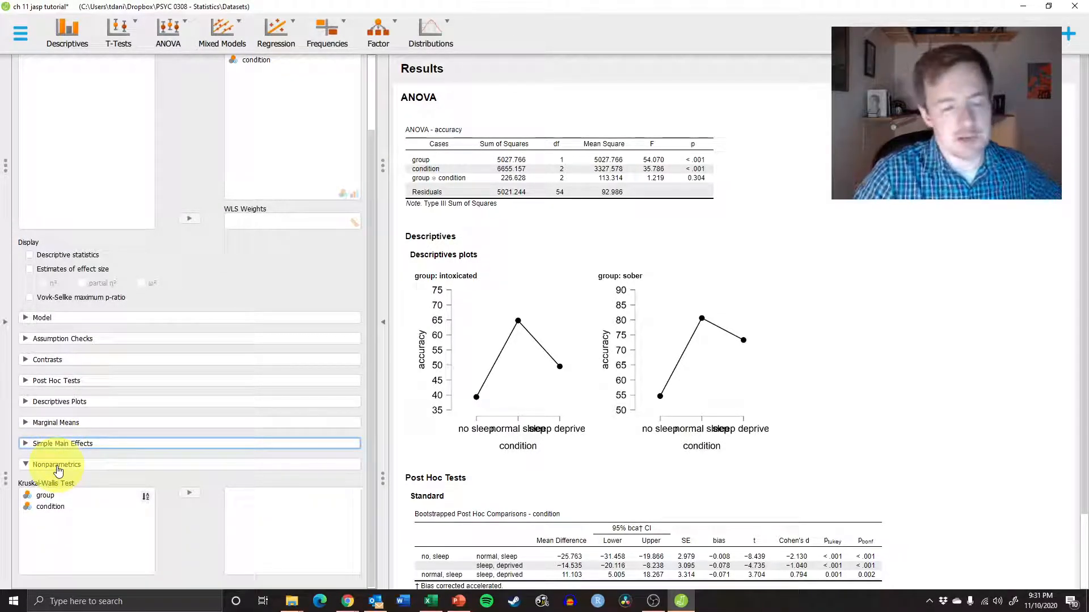